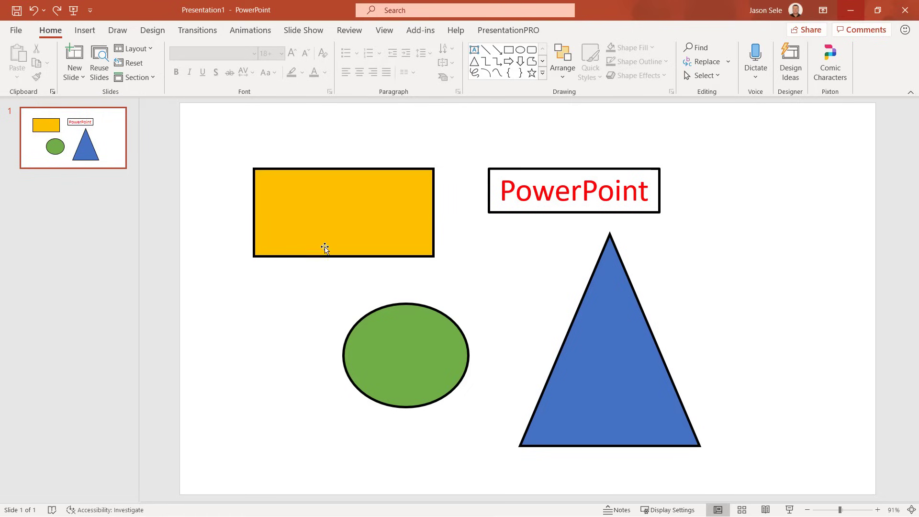
Step: Select the orange rectangle, green circle, blue triangle and PowerPoint text box together
click(331, 220)
shift+click(411, 357)
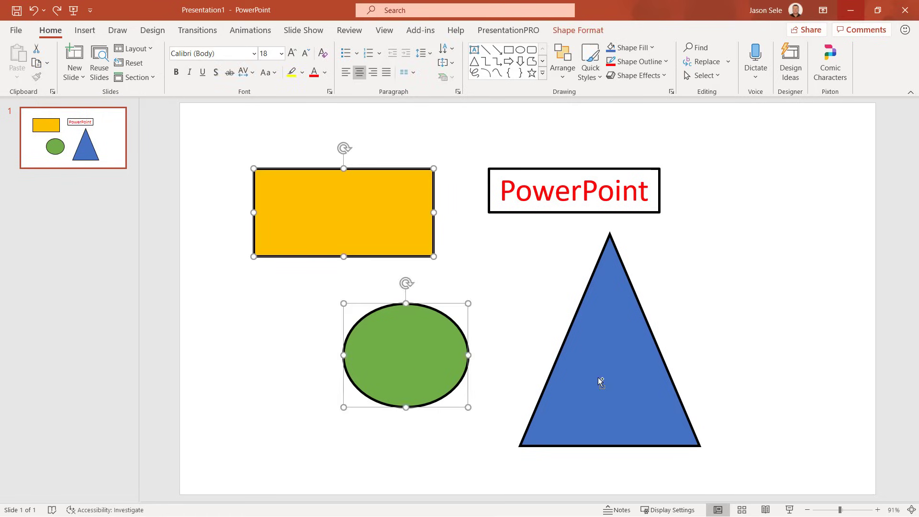
shift+click(601, 381)
shift+click(565, 176)
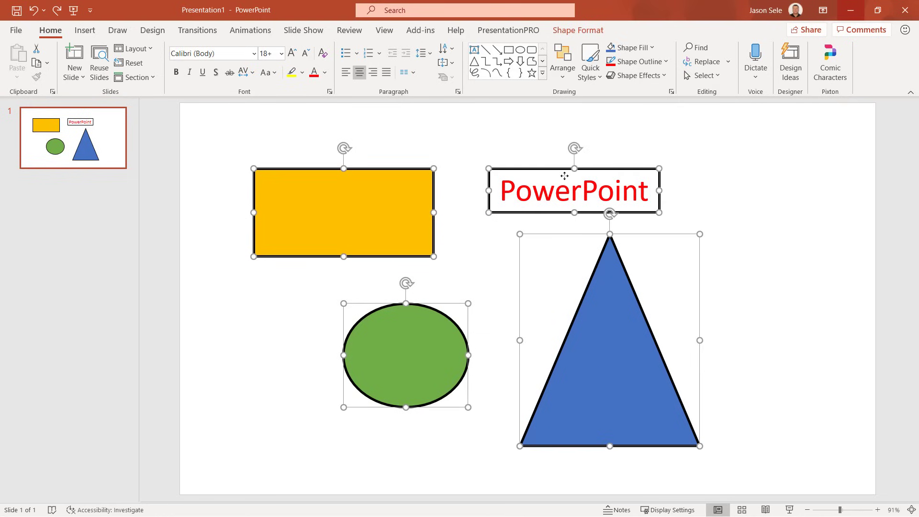
Step: Try filling the four selected shapes with the red sampled from the PowerPoint text using the Eyedropper, and undo the fill
click(577, 34)
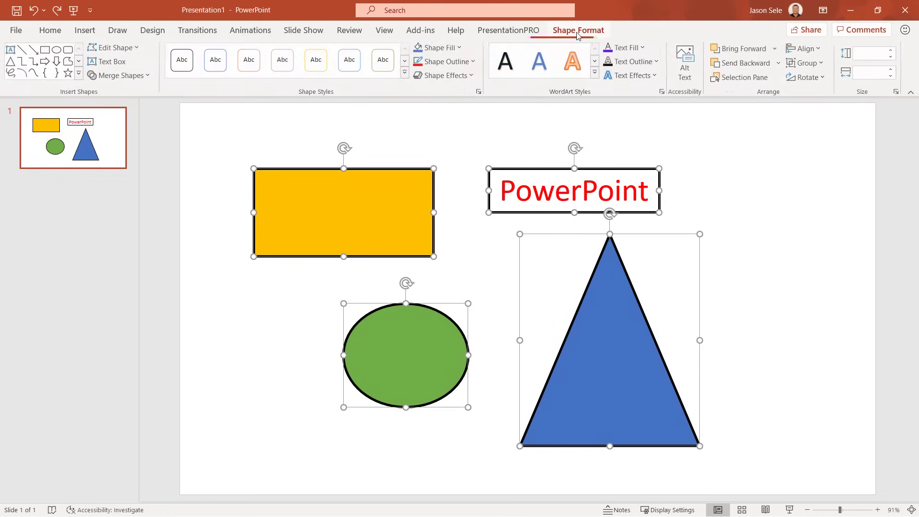
click(444, 47)
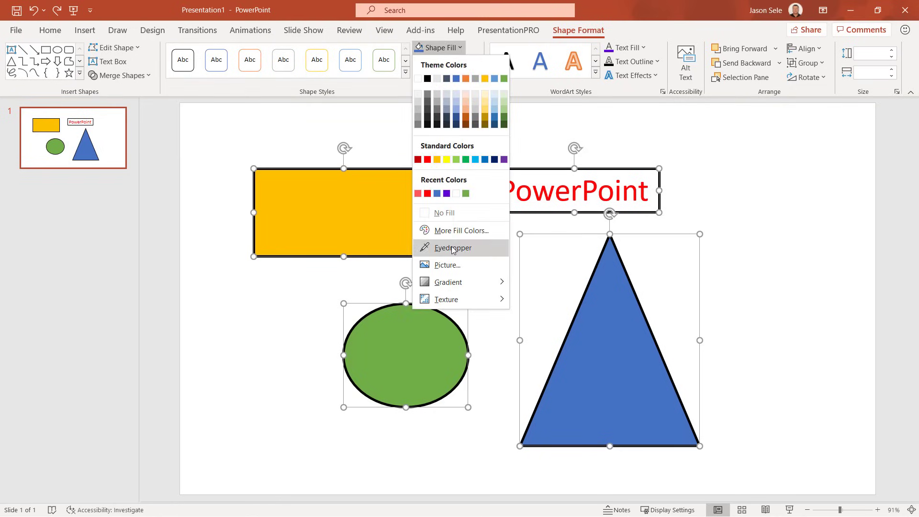
click(452, 248)
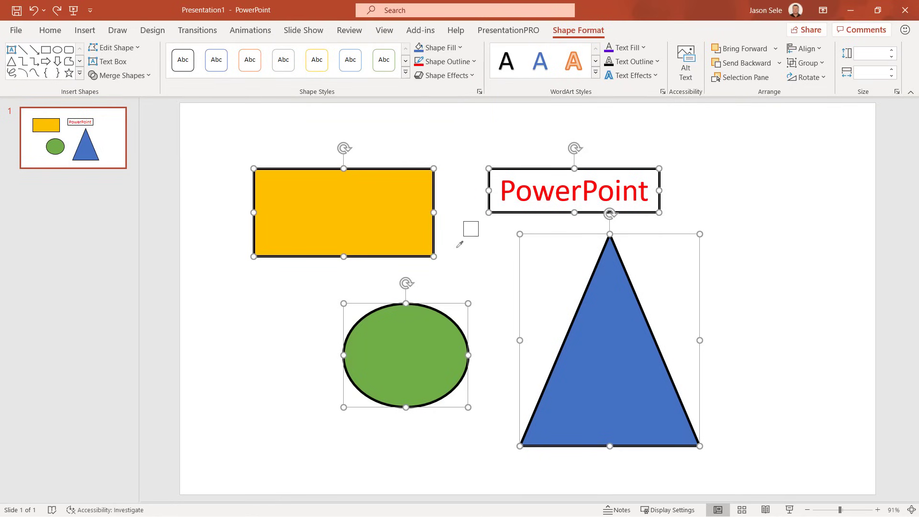
click(508, 187)
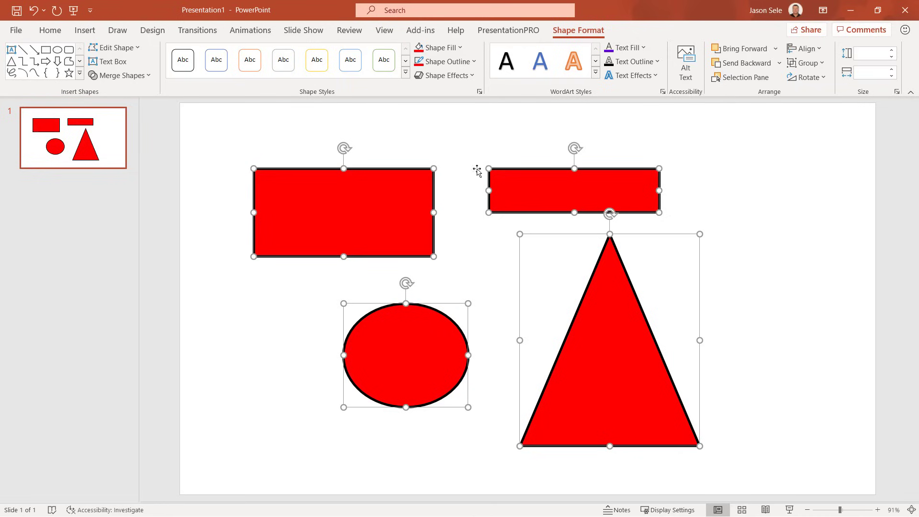
click(32, 10)
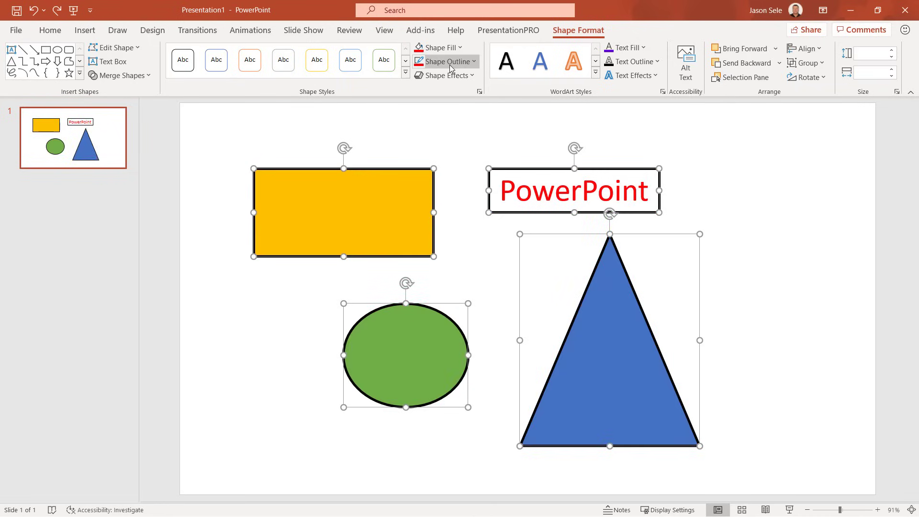
Step: Recolor the outlines of the four selected shapes with the red sampled from the PowerPoint text using the Eyedropper
click(450, 65)
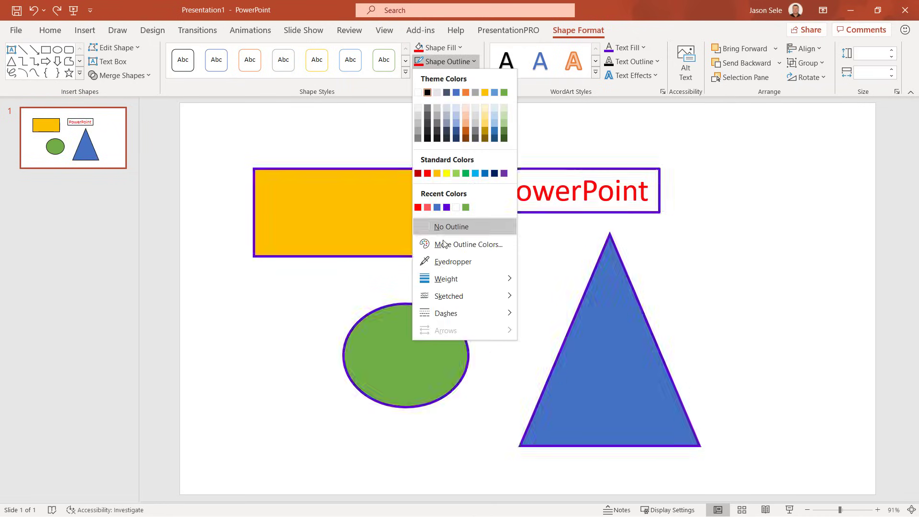
click(453, 262)
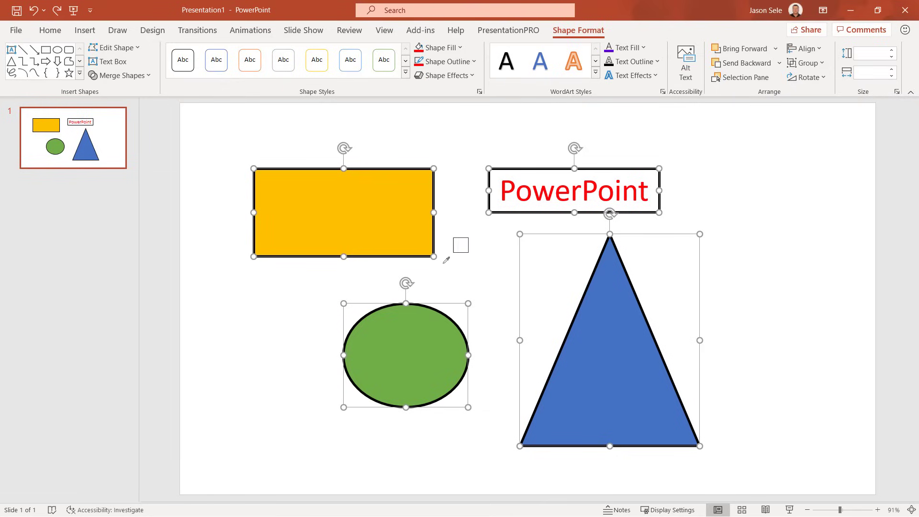
click(576, 185)
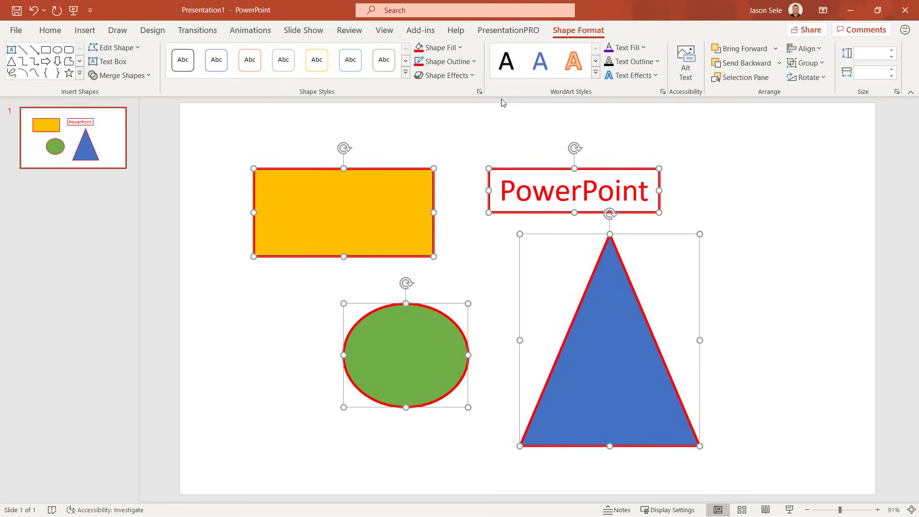
Step: Look through the additional glow color options for the four selected shapes
click(462, 78)
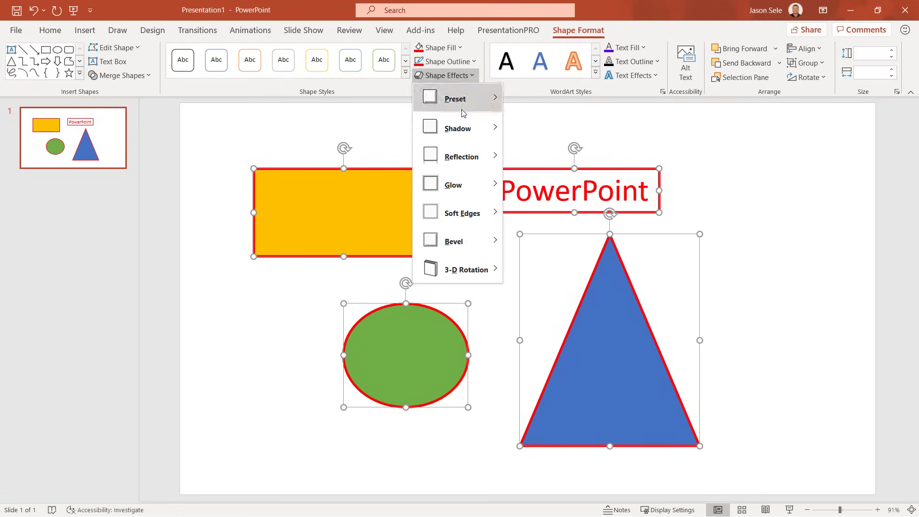
mouse_move(459, 183)
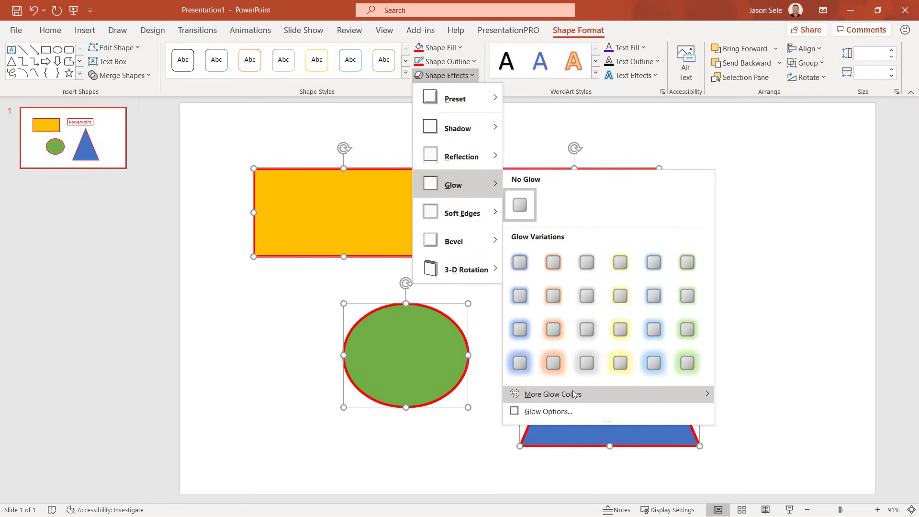
click(764, 506)
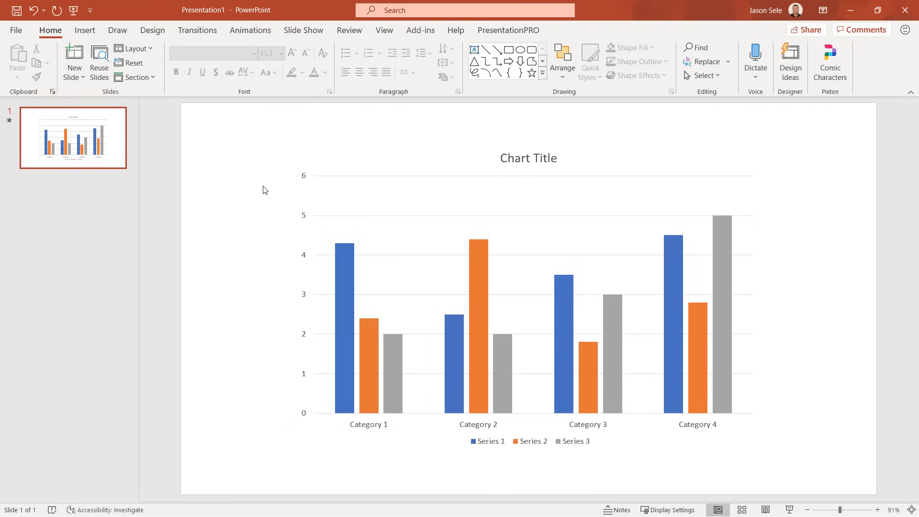
Step: Apply the Float In animation to the column chart and show the Animation Pane
click(398, 168)
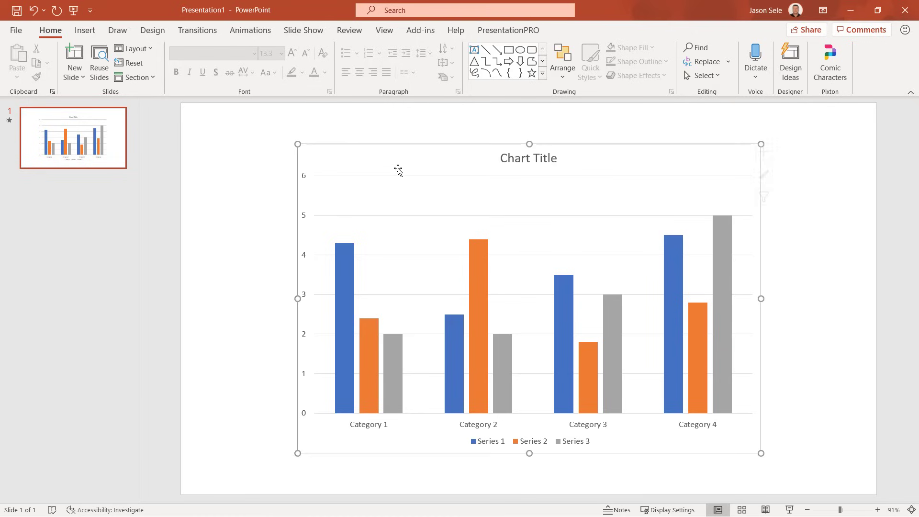
click(257, 37)
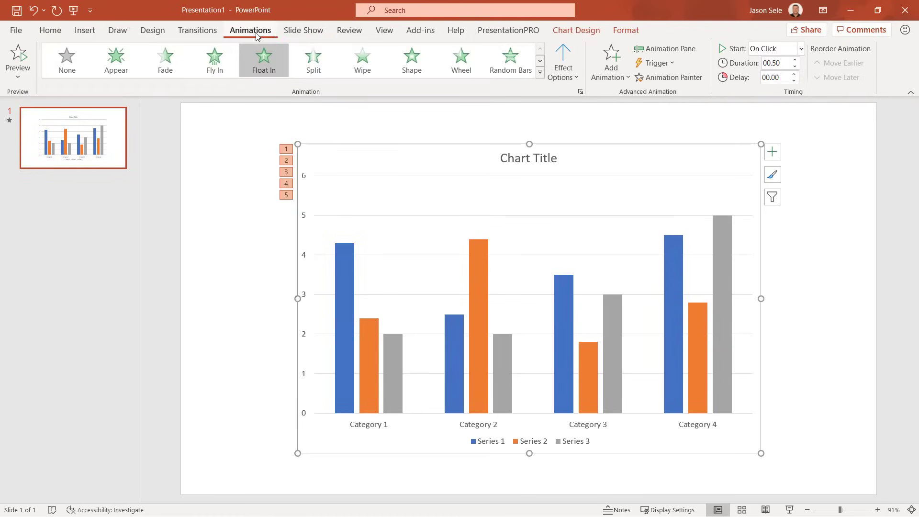
click(262, 63)
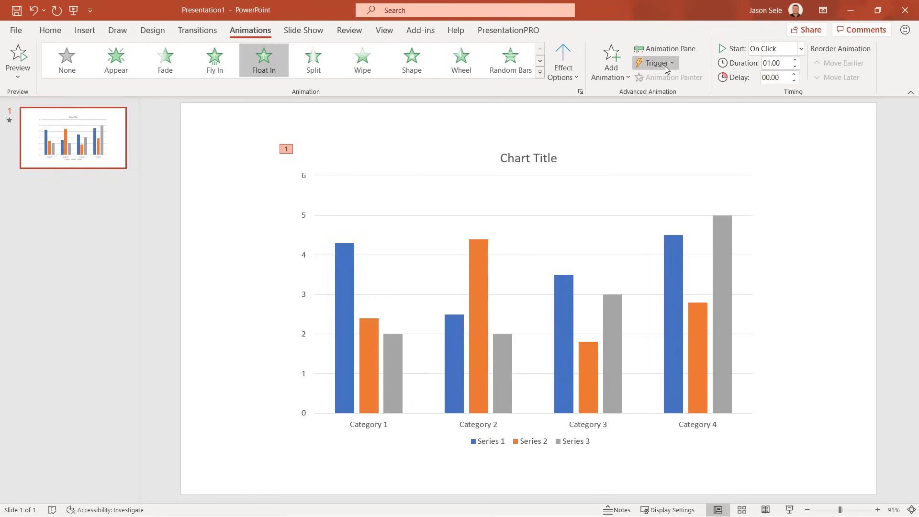
click(679, 49)
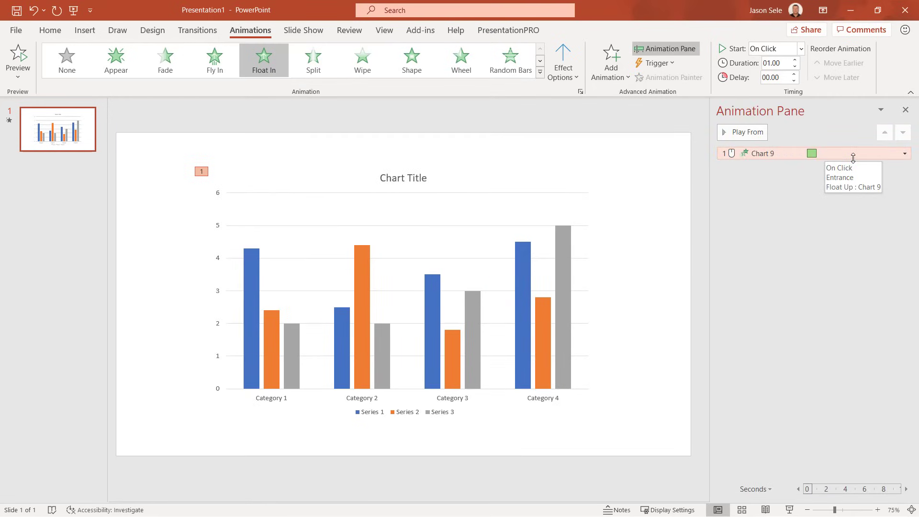
Step: Try the chart animation sequences By Series, By Category, By Element in Series and By Element in Category
click(570, 76)
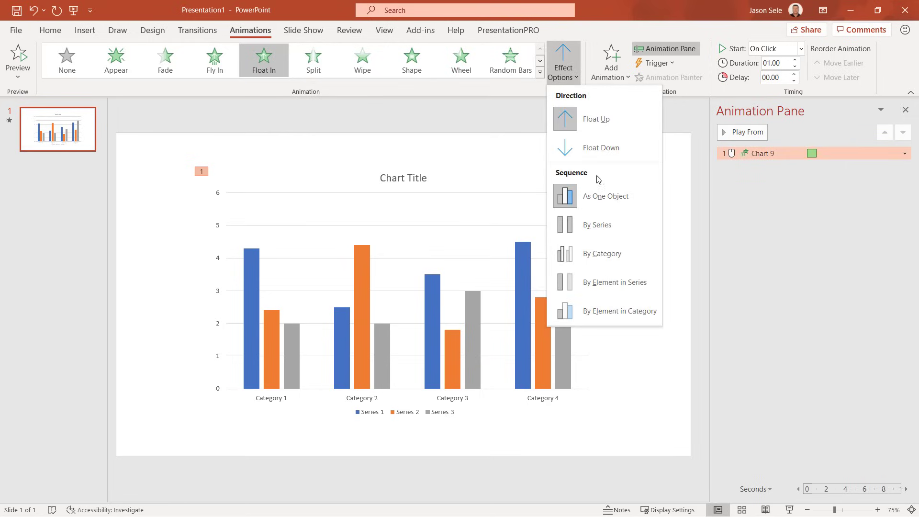
click(596, 225)
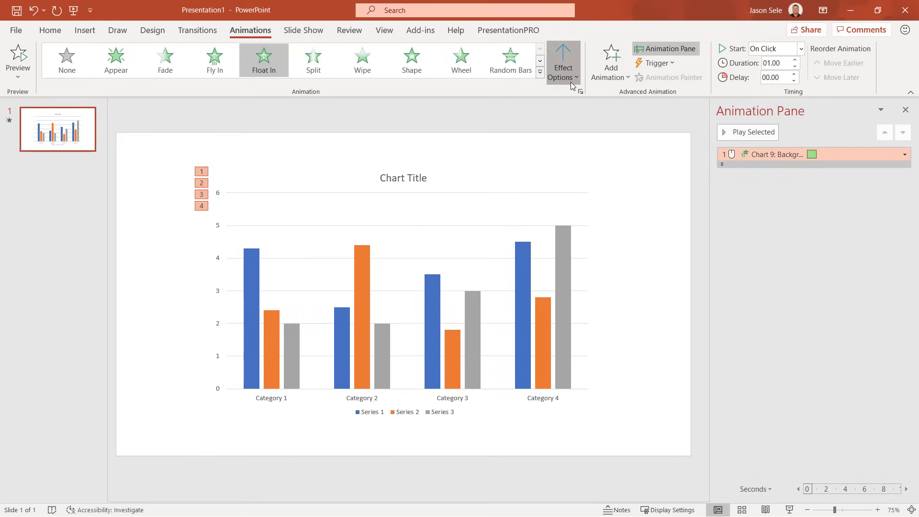
click(563, 65)
click(596, 250)
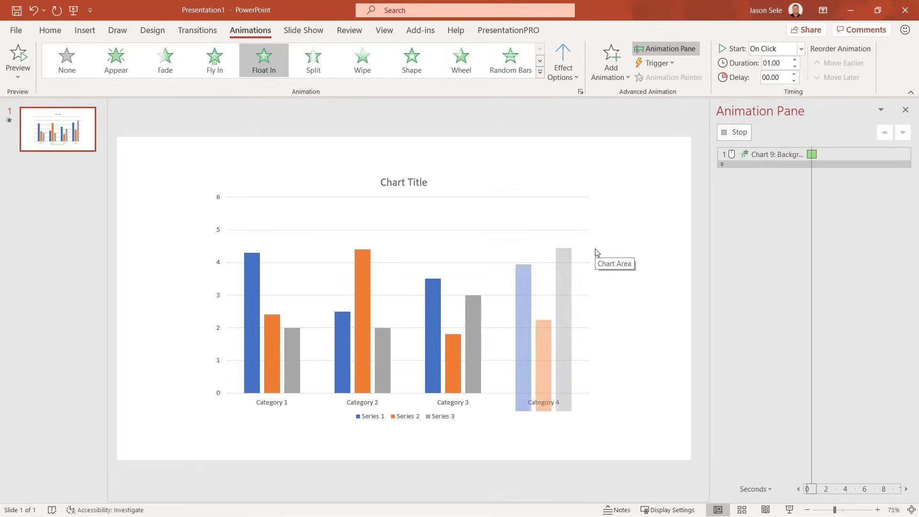
click(563, 67)
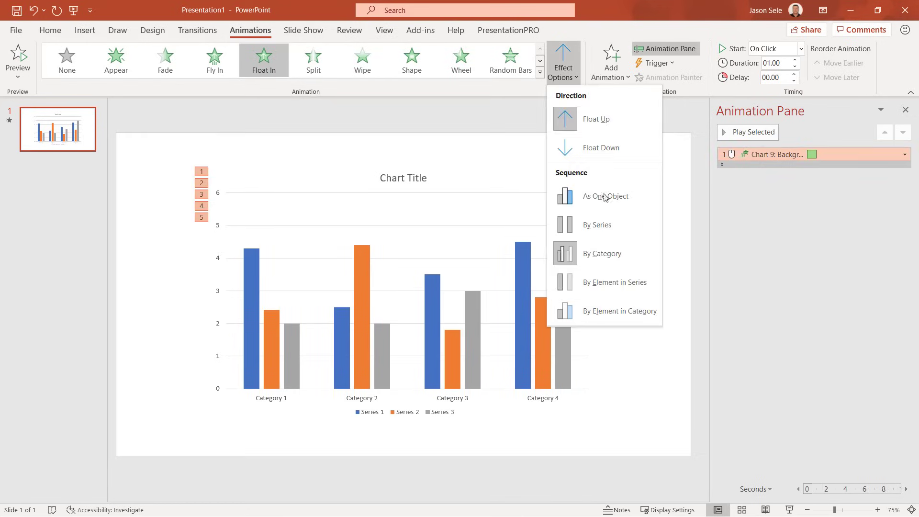
click(598, 283)
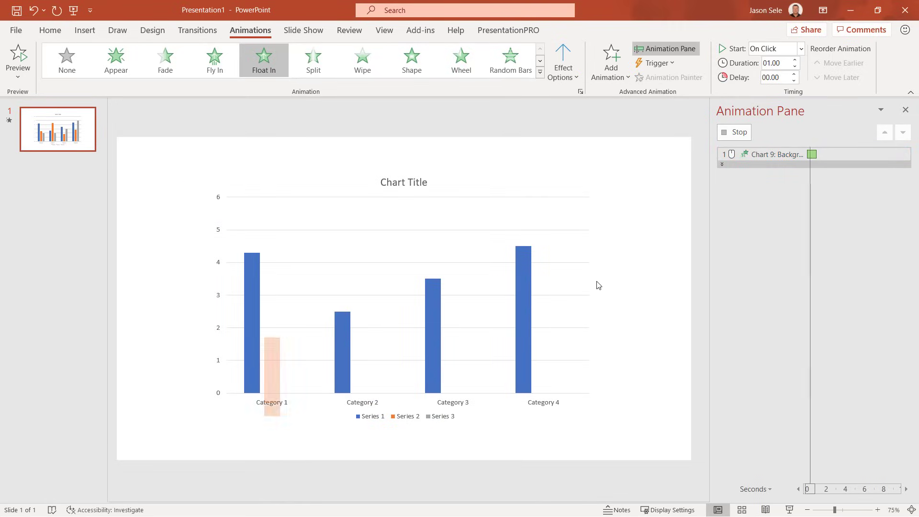
click(564, 79)
click(606, 311)
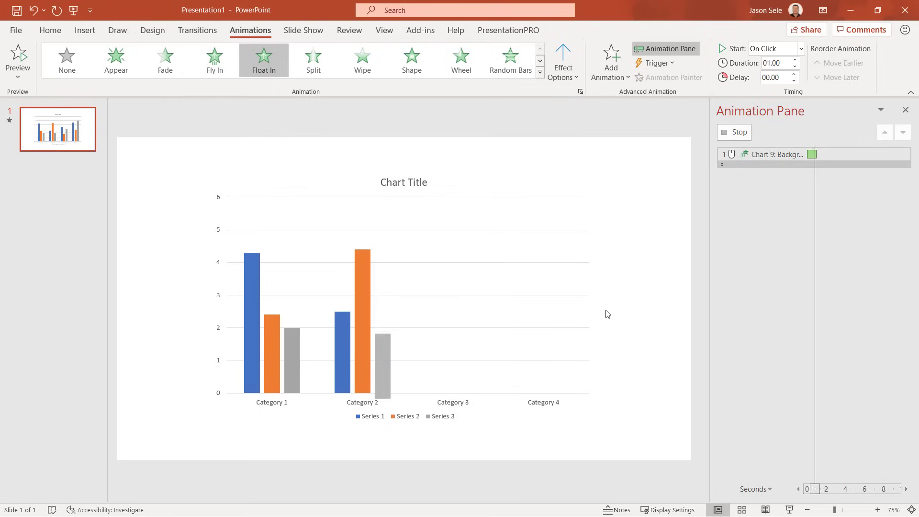
Step: Set the chart animation's duration to 00.50 and its sequence to By Series
click(795, 67)
click(794, 67)
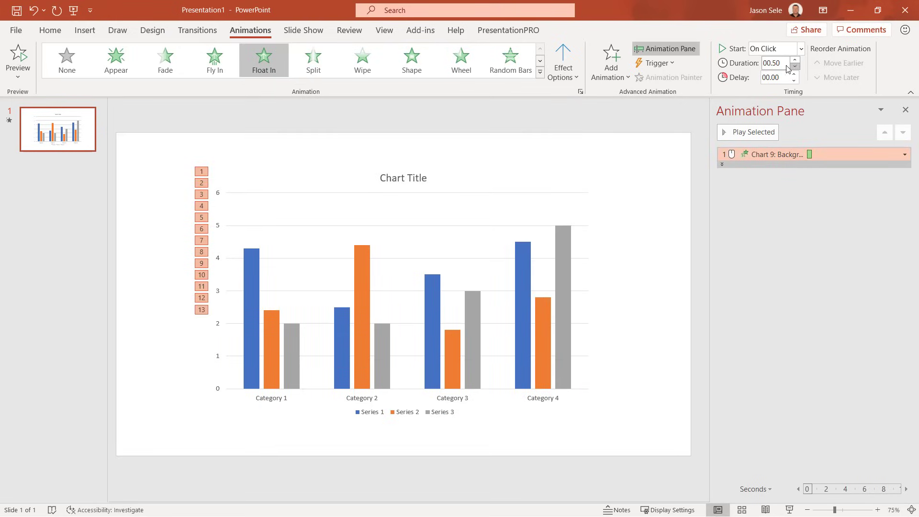
click(574, 70)
click(594, 224)
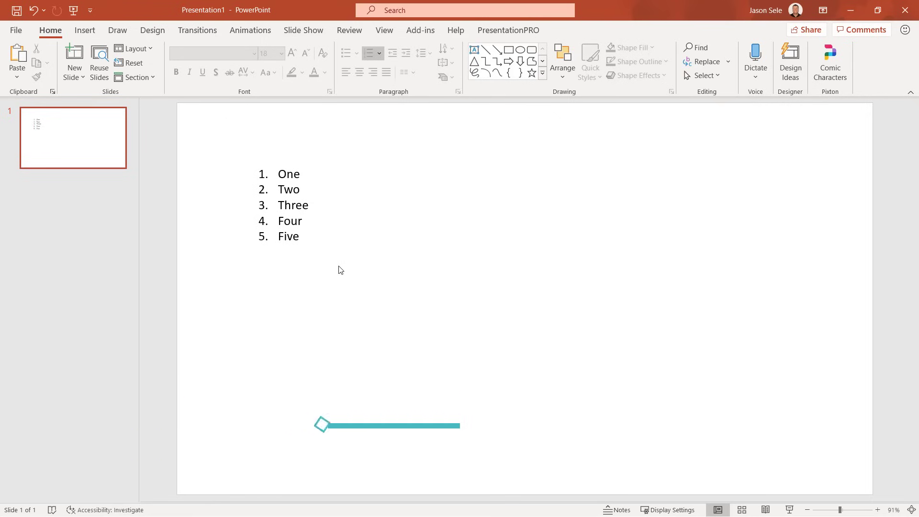
Step: Move the item "Four" up in the numbered list, and move it back down
click(304, 221)
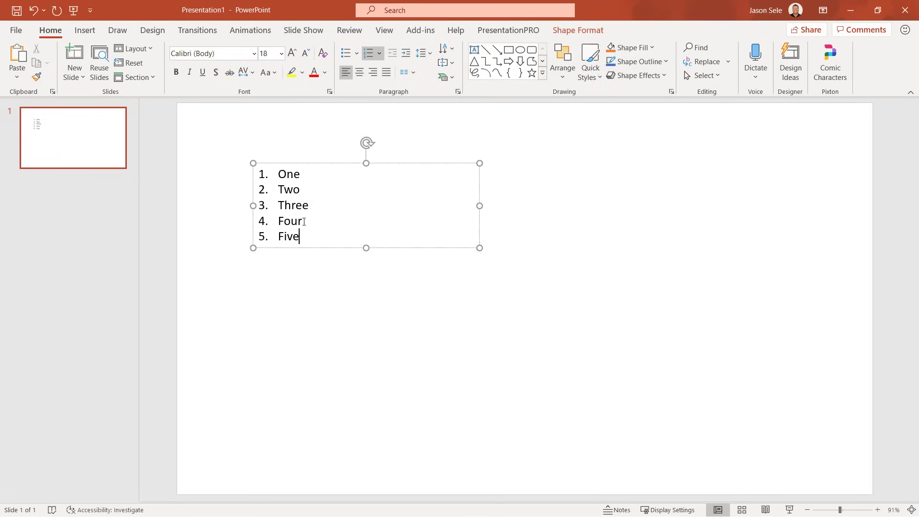
drag(303, 221, 283, 222)
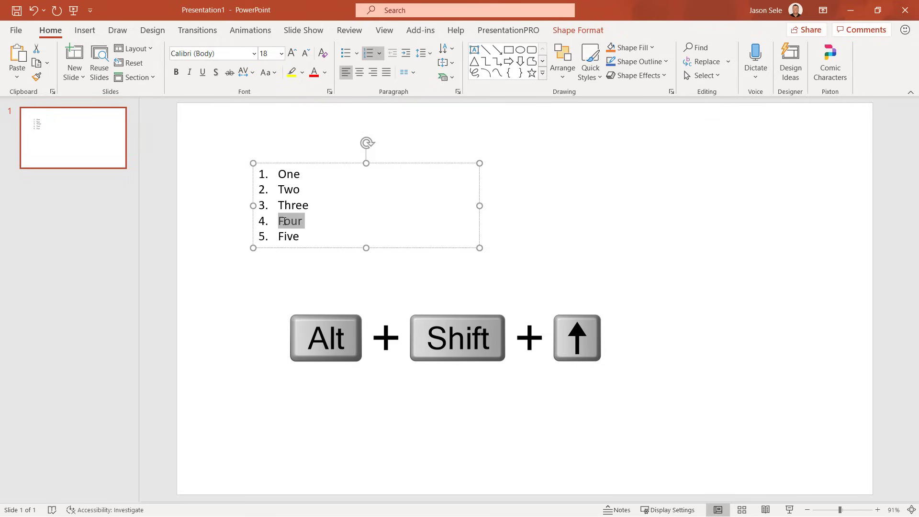
key(alt+shift+Up)
key(alt+shift+Up)
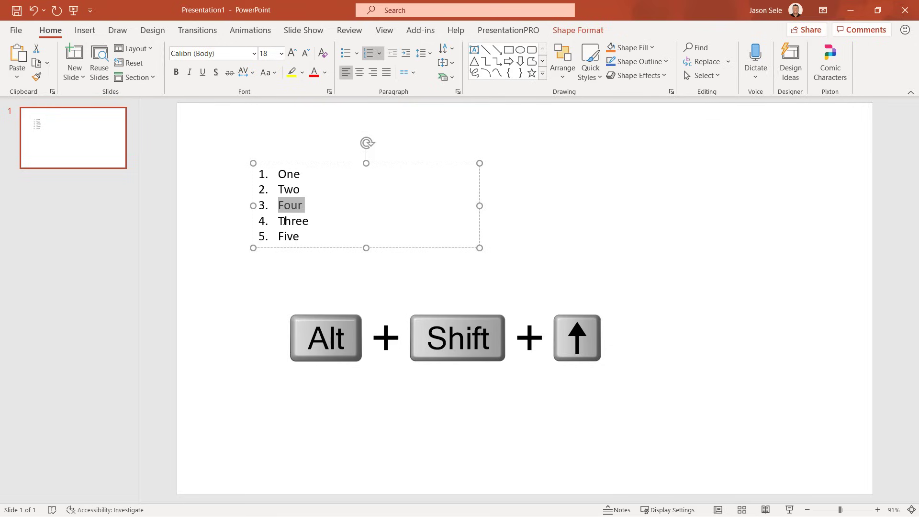
key(alt+shift+Down)
key(alt+shift+Down)
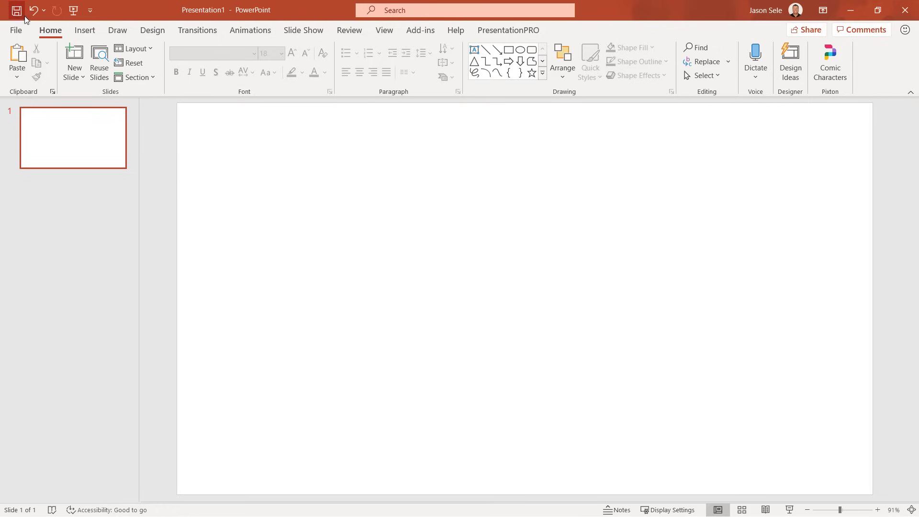
Step: Add the Eyedropper Text Fill command to the Quick Access Toolbar for all documents
click(90, 11)
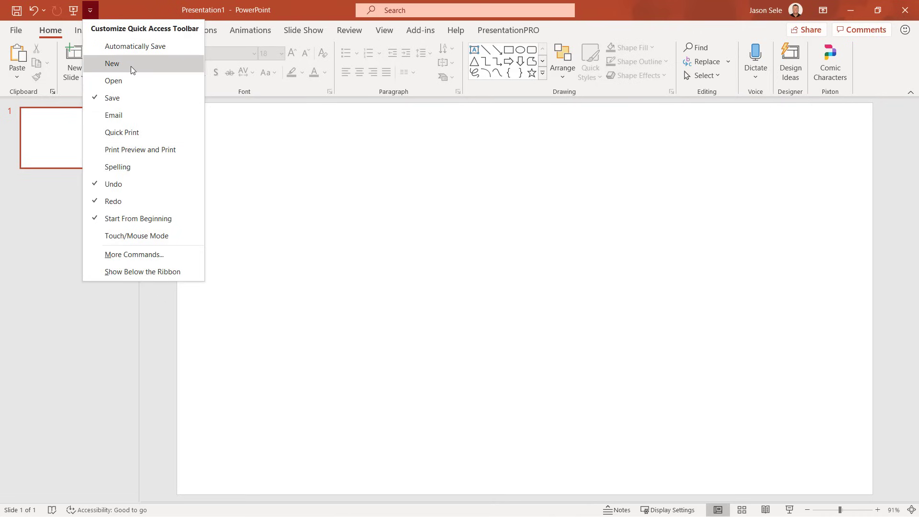
click(156, 254)
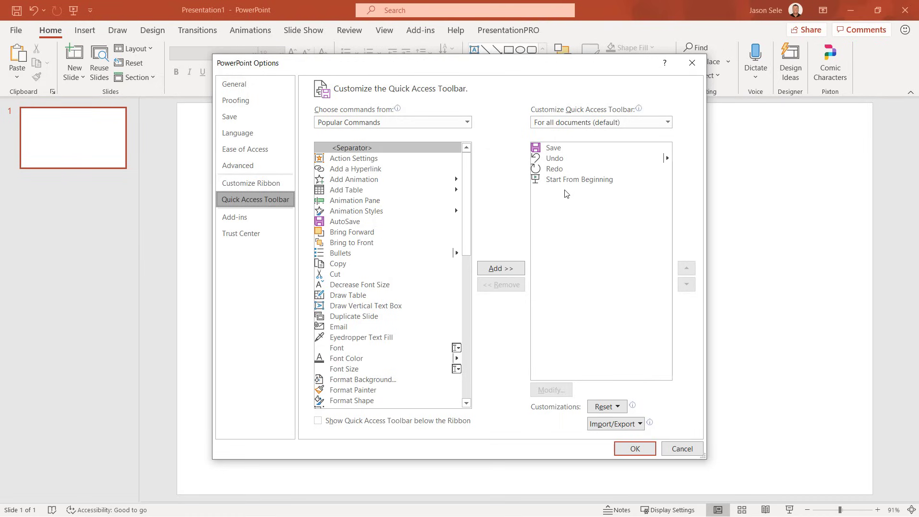
click(355, 340)
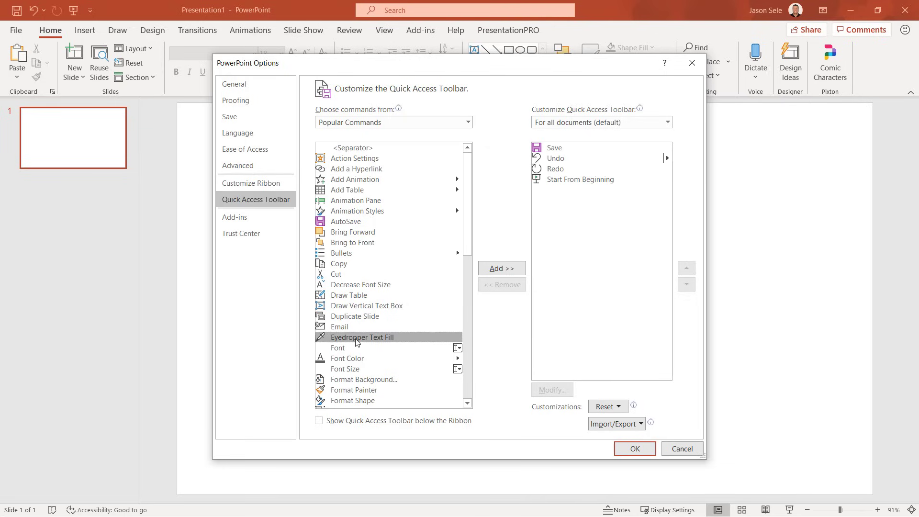
click(493, 270)
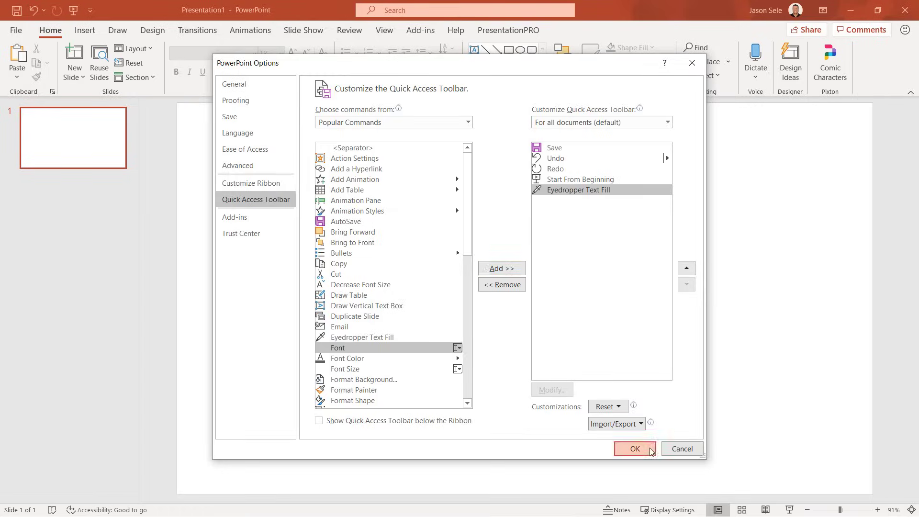
click(635, 448)
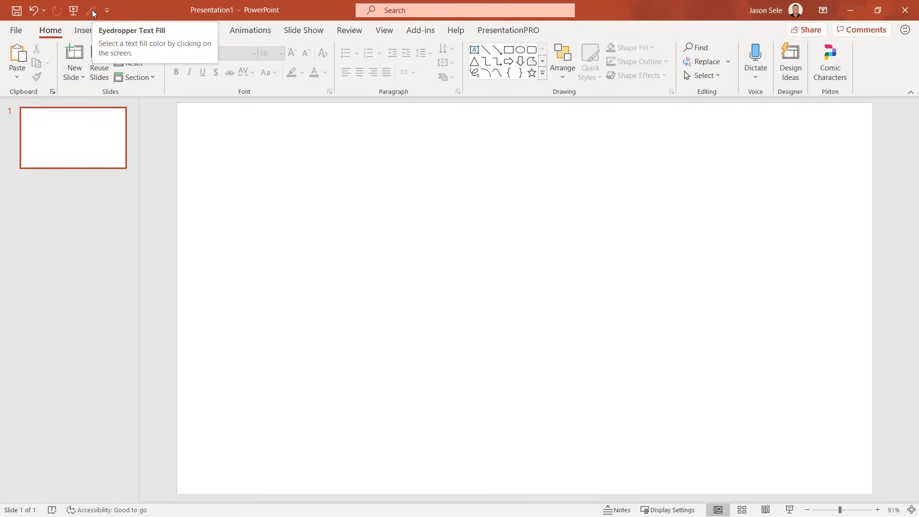
Step: Add the Quick Print and Spelling commands to the Quick Access Toolbar
click(107, 10)
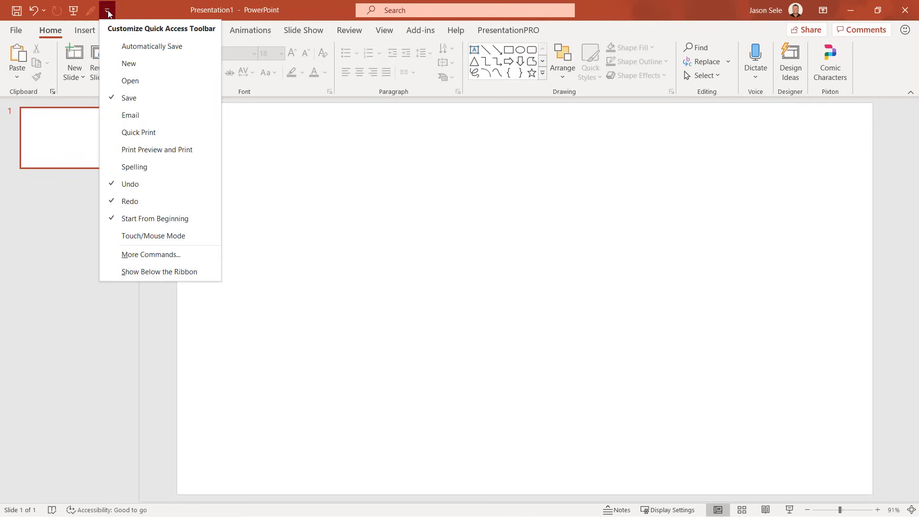
click(127, 132)
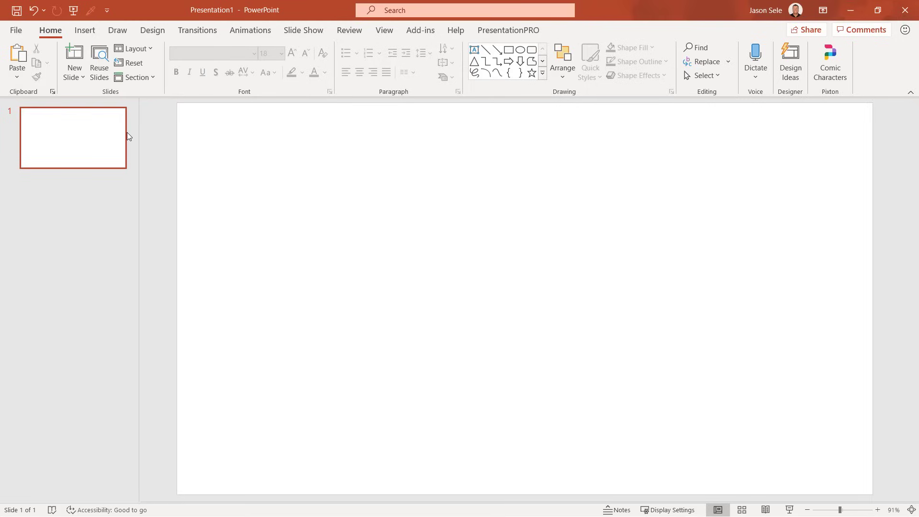
click(124, 10)
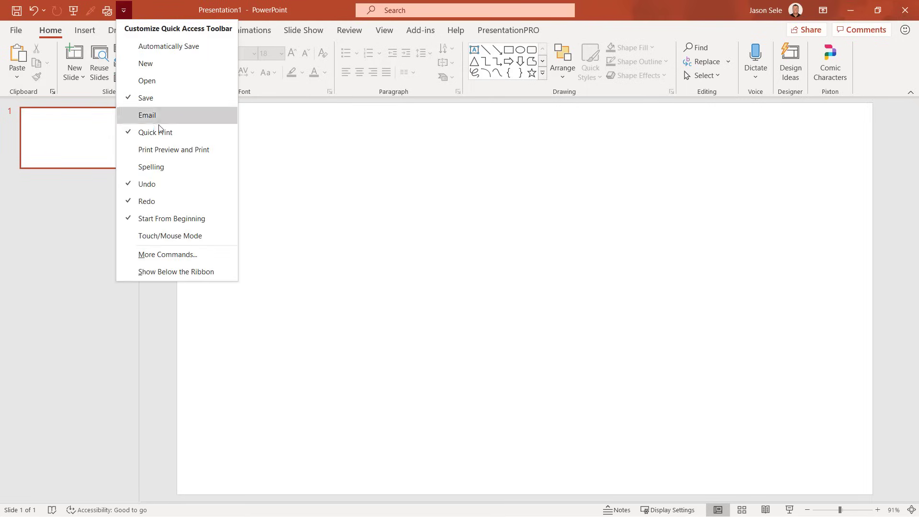
click(154, 166)
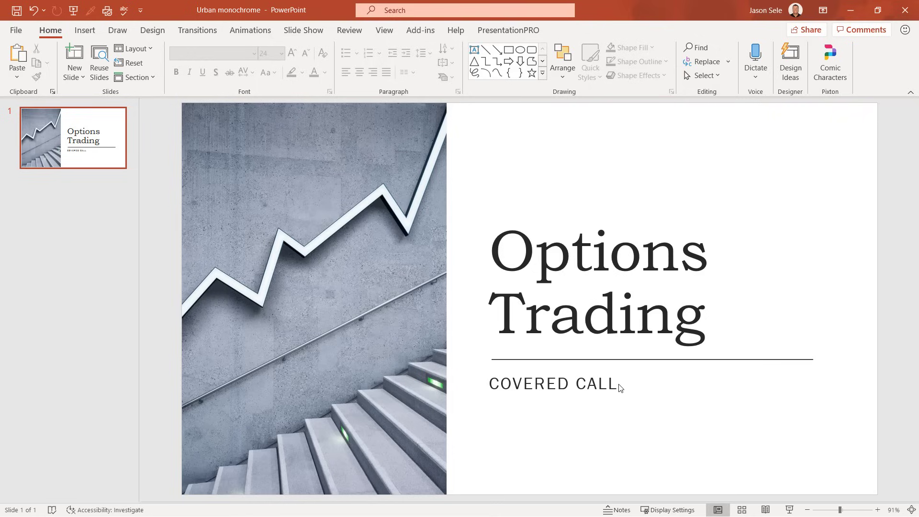
Step: Look up the subtitle text "COVERED CALL" on the title slide with Smart Lookup
drag(612, 384, 505, 387)
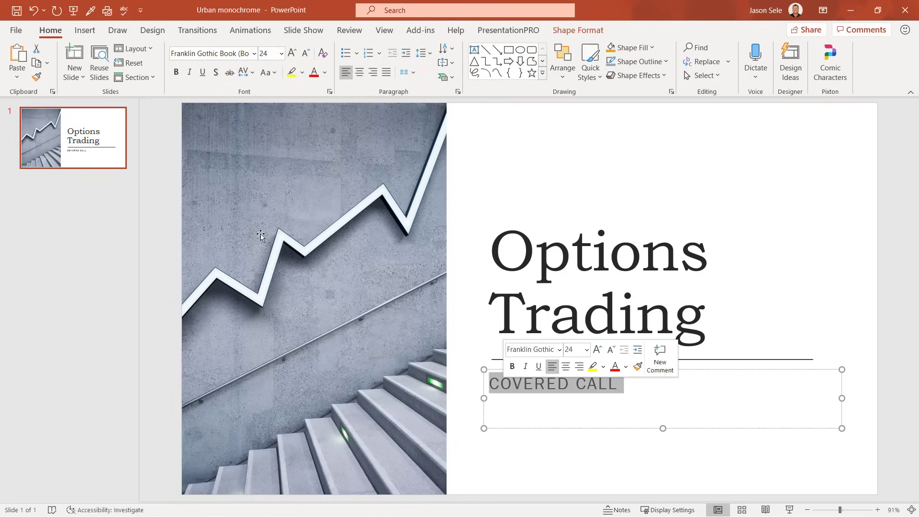
click(350, 30)
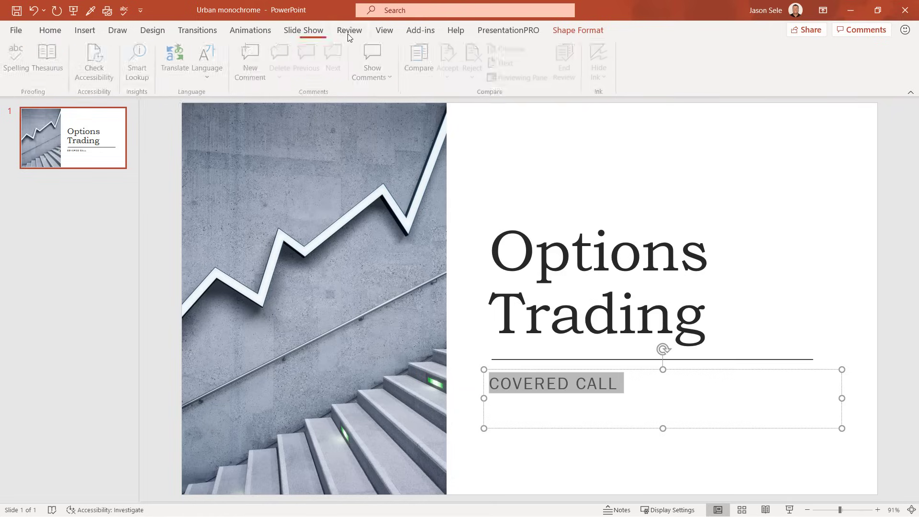
click(147, 65)
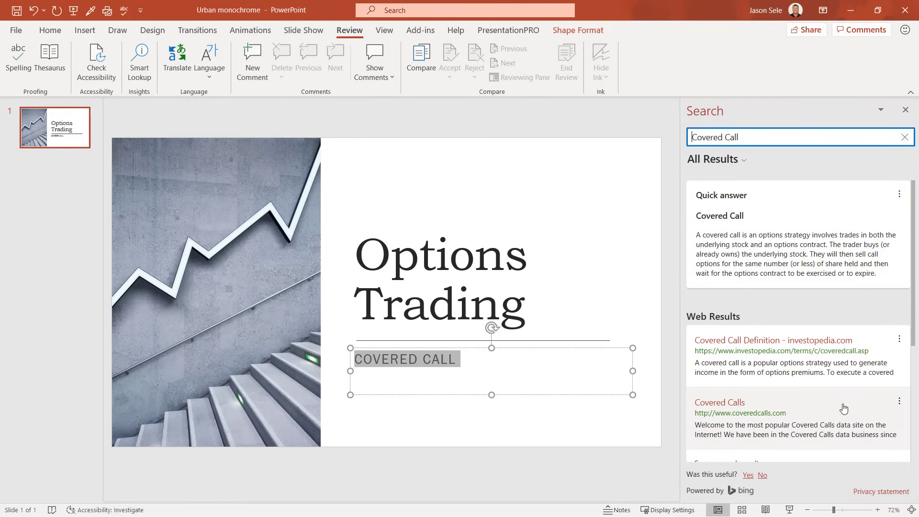
Step: Browse the web results and pictures for "Covered Call", and expand the full list of web results
scroll(843, 405, down, 5)
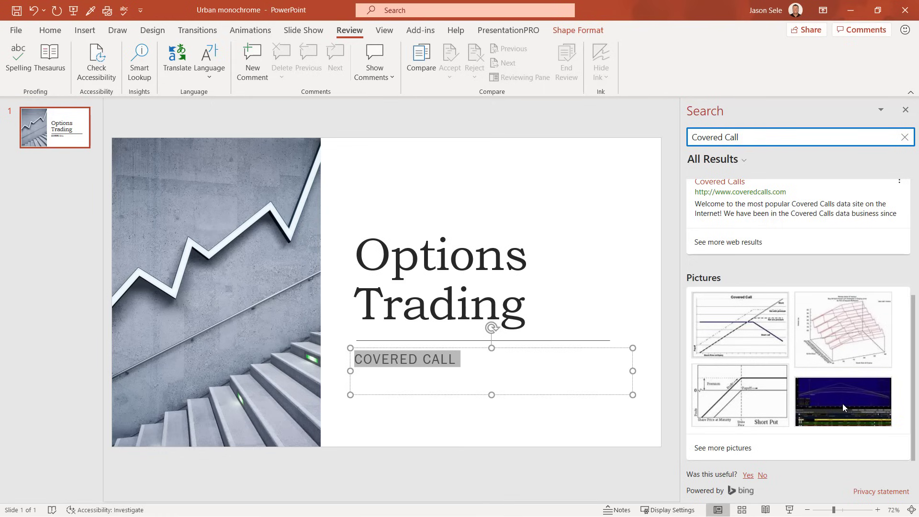
scroll(843, 404, up, 5)
scroll(843, 409, down, 1)
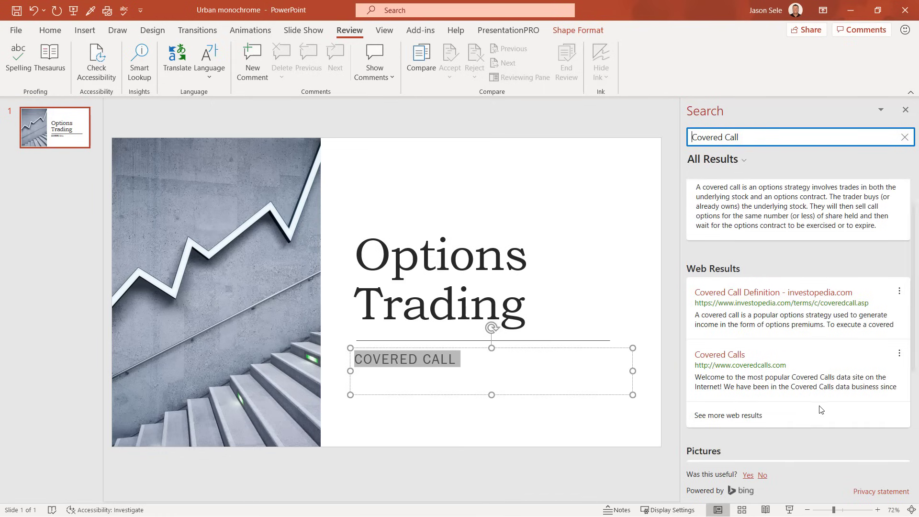
click(734, 415)
scroll(883, 320, down, 6)
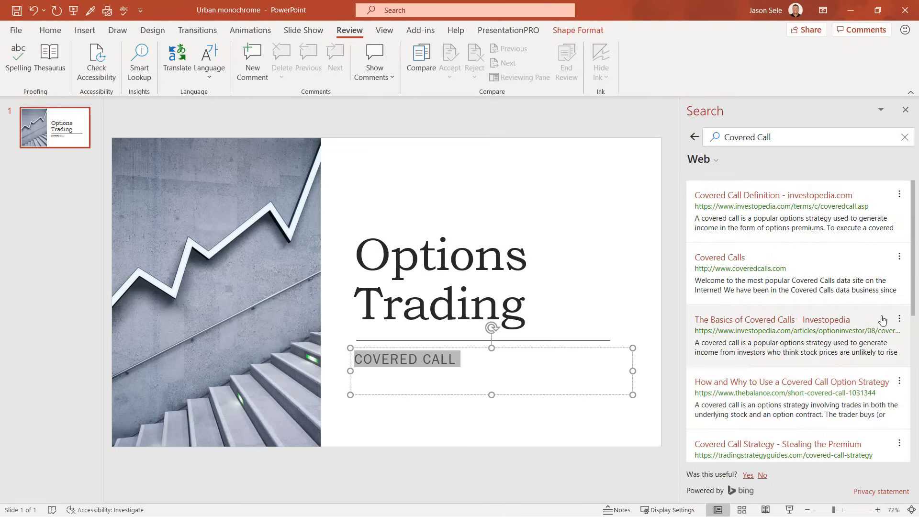
scroll(883, 319, down, 1)
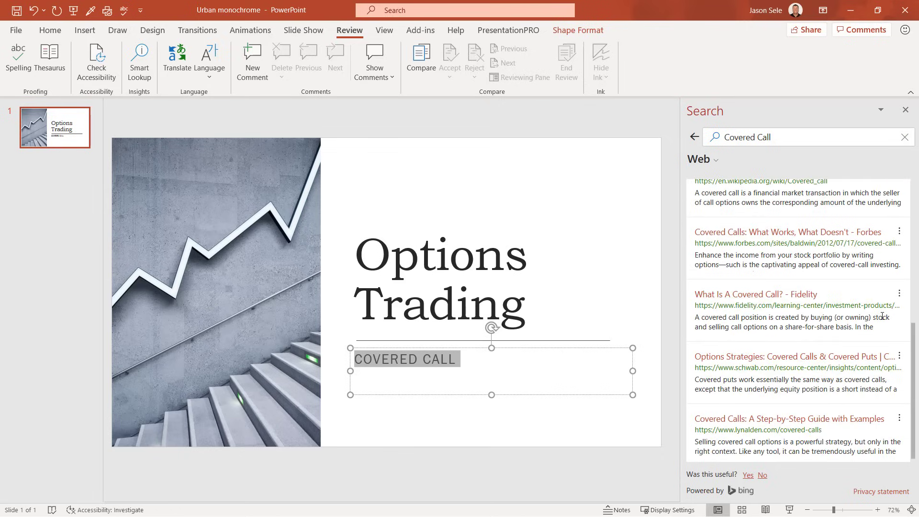
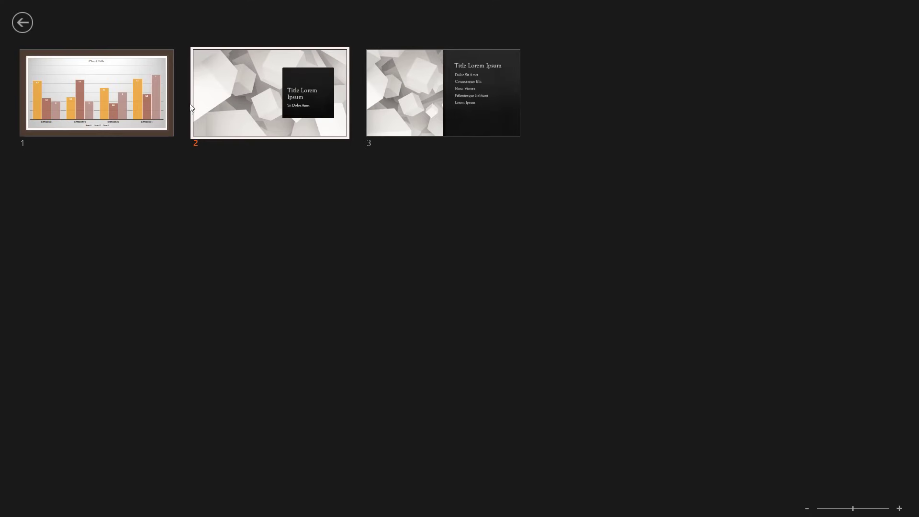
Step: Open slide 1 from the slide show overview, jump to slide 2 and back by slide number, and switch to the laser pointer
click(57, 76)
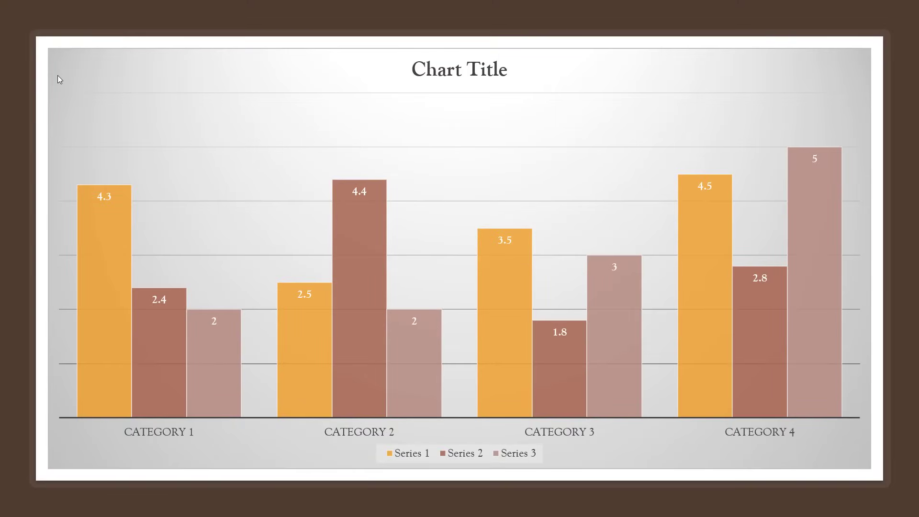
key(2)
key(Return)
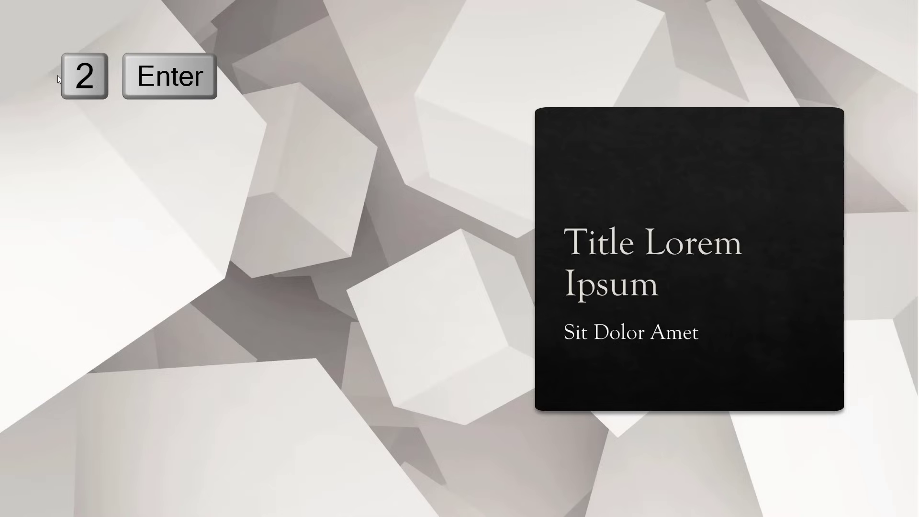
key(1)
key(Return)
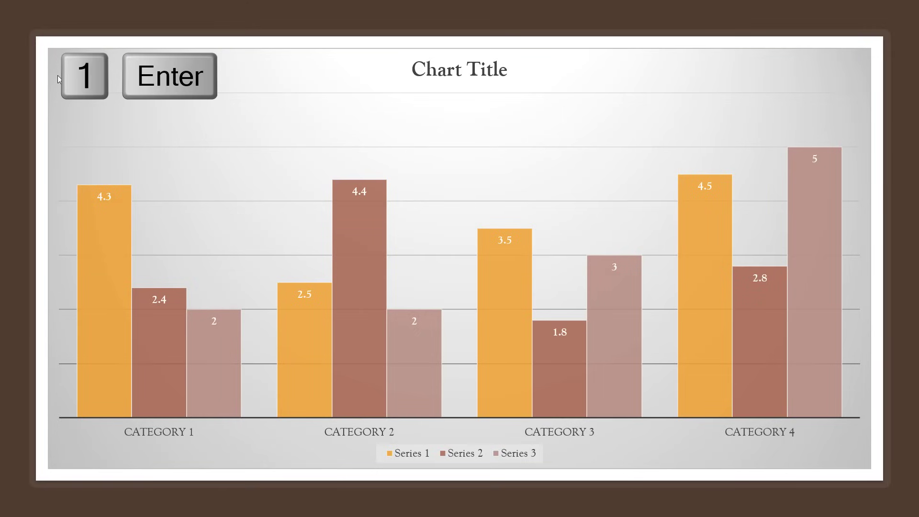
key(ctrl+l)
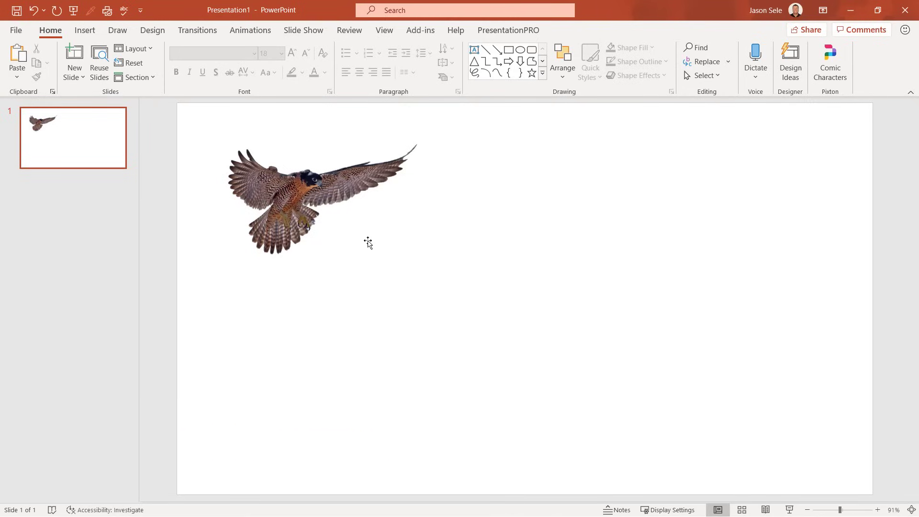
Step: Apply a Custom Path motion animation to the falcon picture, drawing a curve that dips mid-slide and rises toward the slide's right side
click(289, 205)
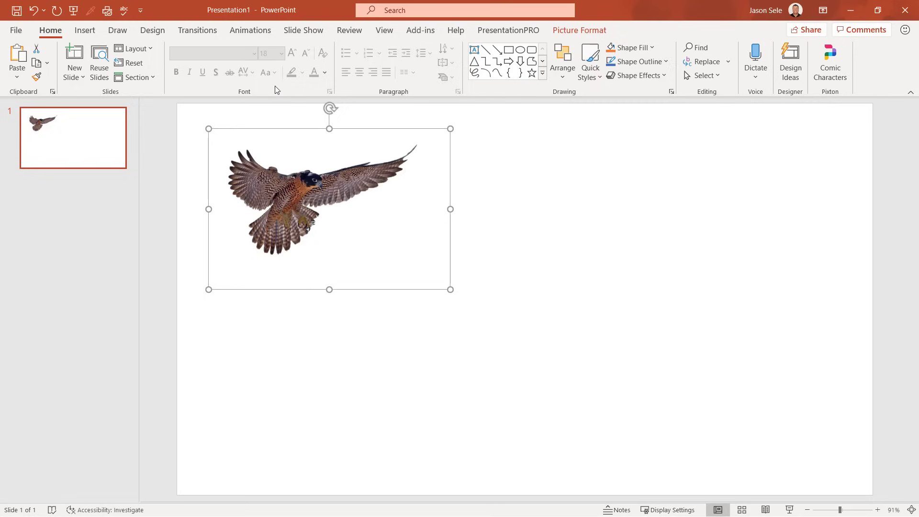
click(266, 32)
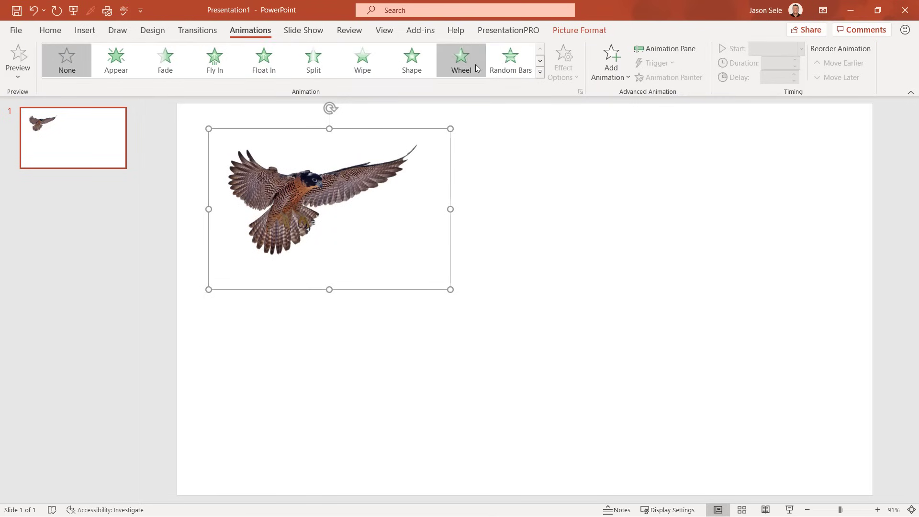
click(544, 77)
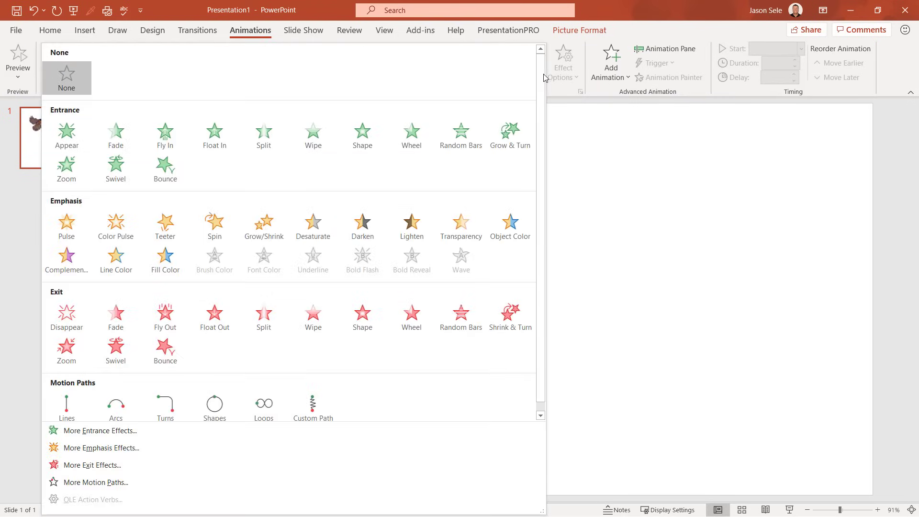
click(315, 405)
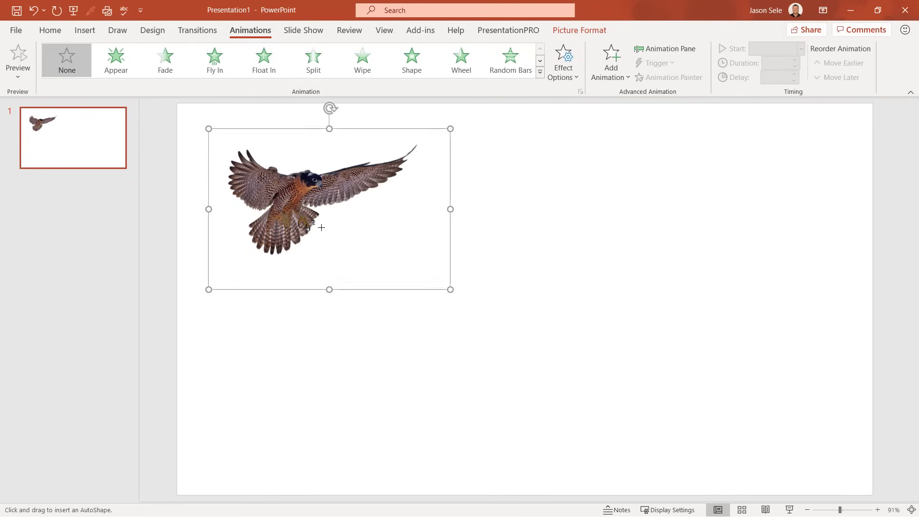
mouse_move(322, 227)
mouse_down()
mouse_move(359, 287)
mouse_move(407, 330)
mouse_move(472, 339)
mouse_move(524, 316)
mouse_move(593, 264)
mouse_move(695, 244)
mouse_up()
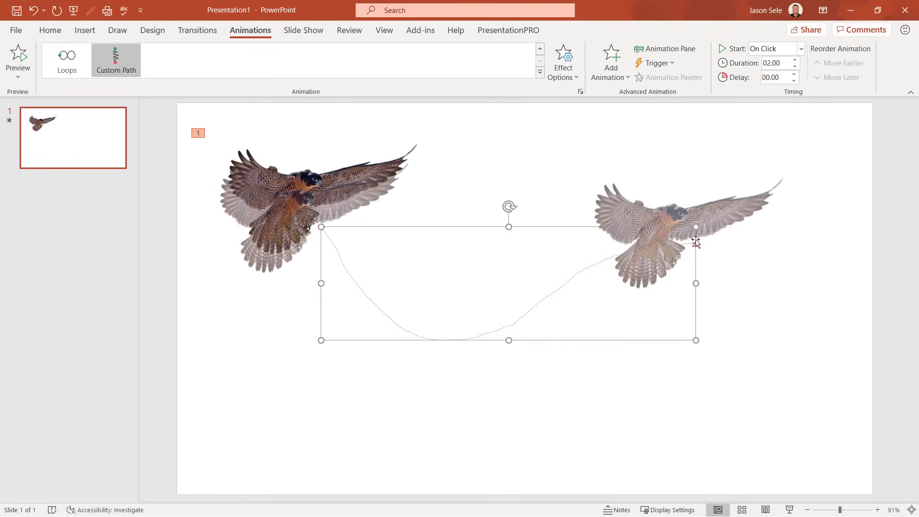
Step: Turn on Auto-reverse for the falcon's custom path animation and set its duration to 5 seconds (Very Slow)
click(580, 92)
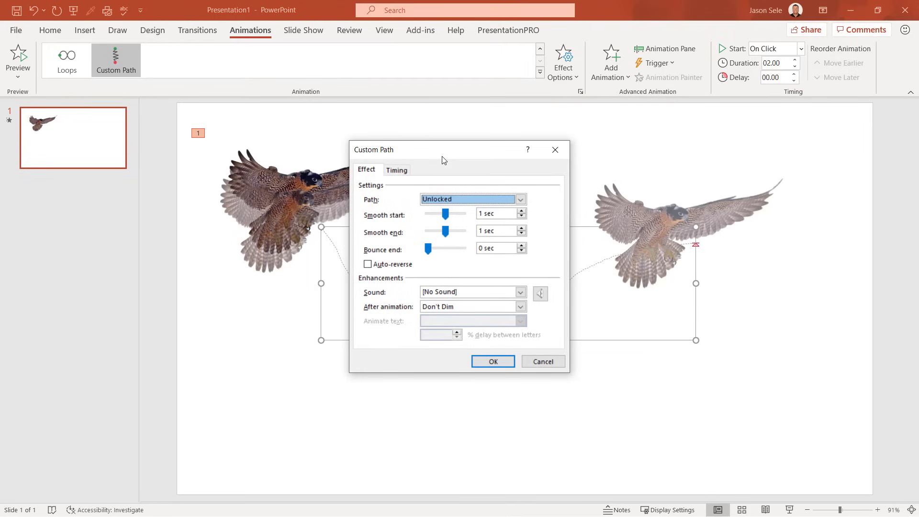
click(370, 265)
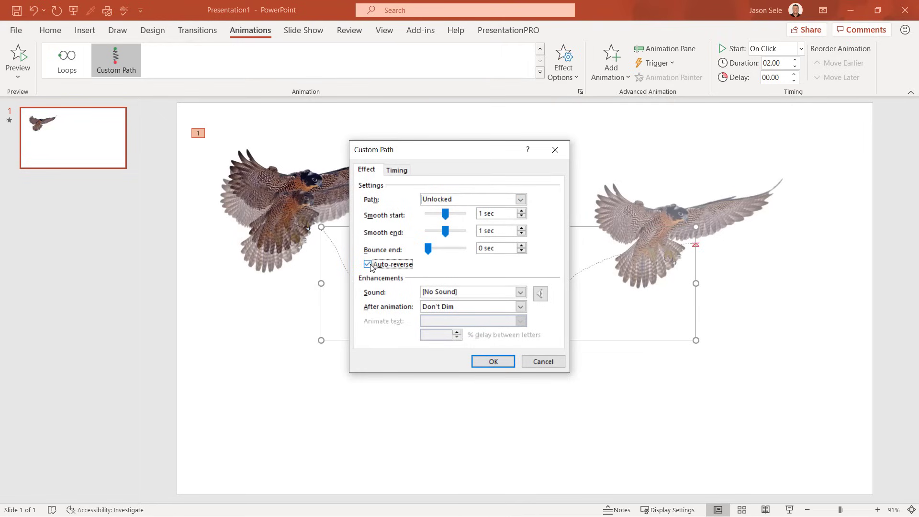
click(451, 310)
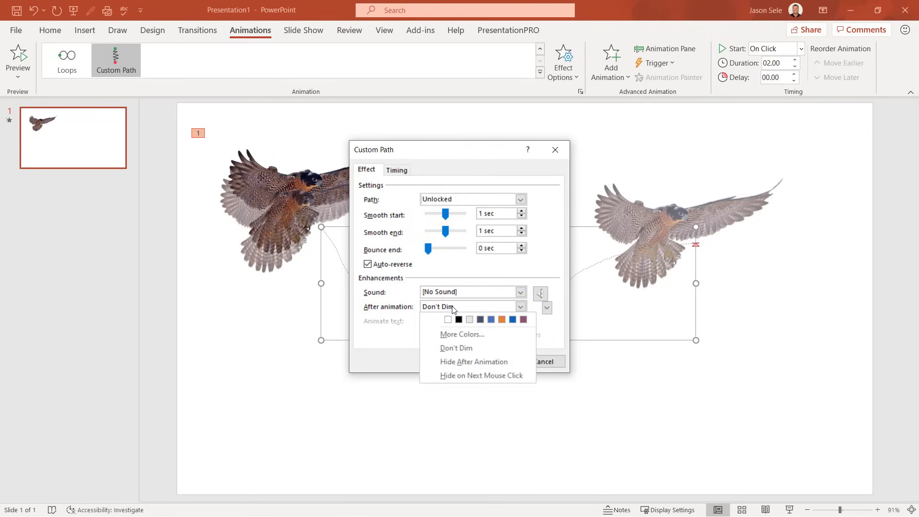
click(453, 309)
click(397, 171)
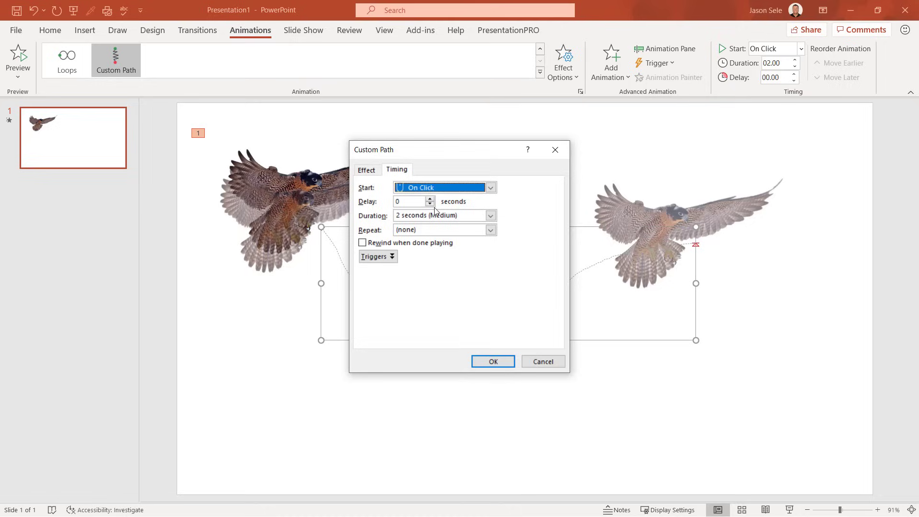
click(477, 215)
click(491, 216)
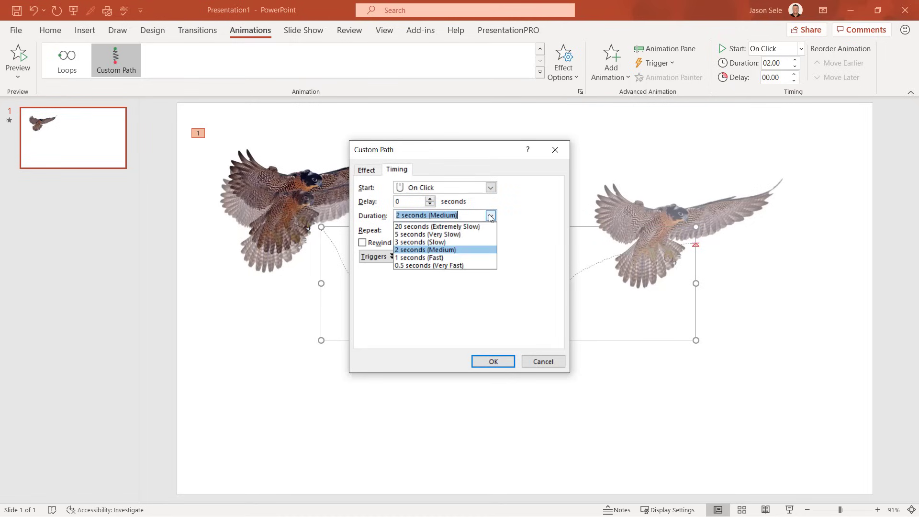
click(439, 232)
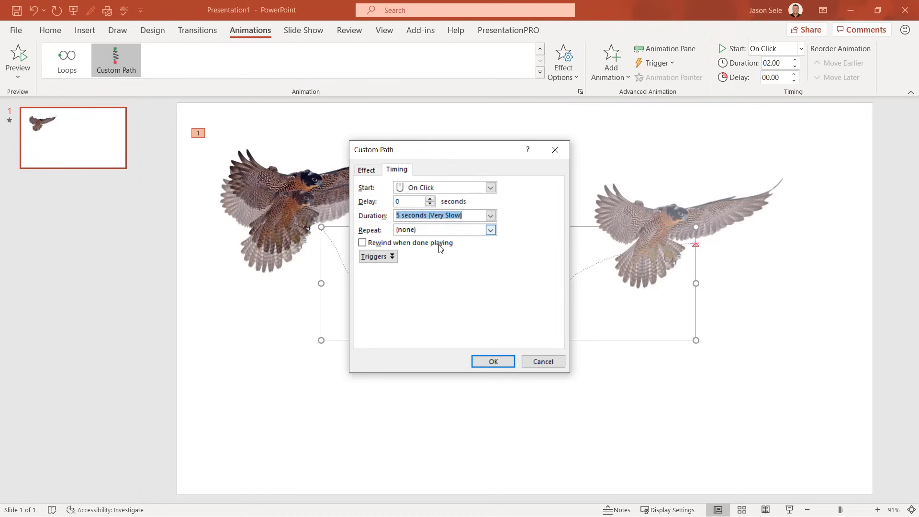
click(484, 362)
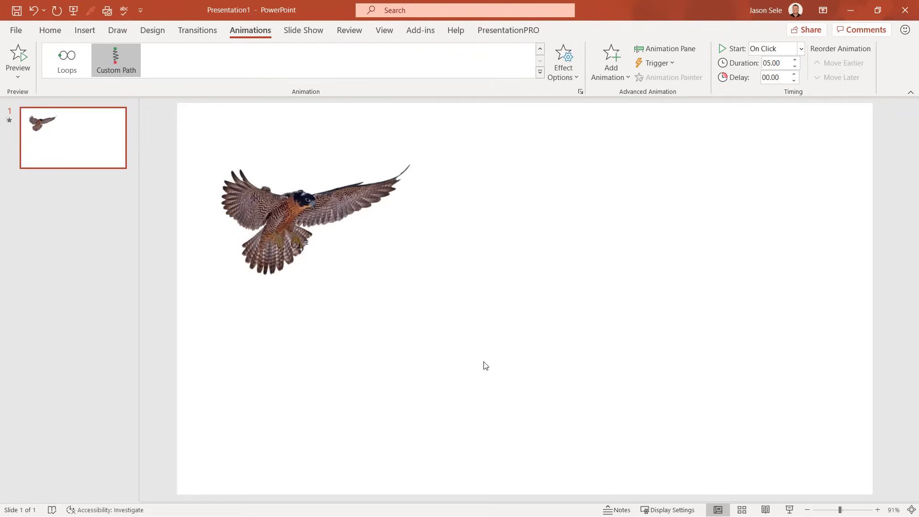